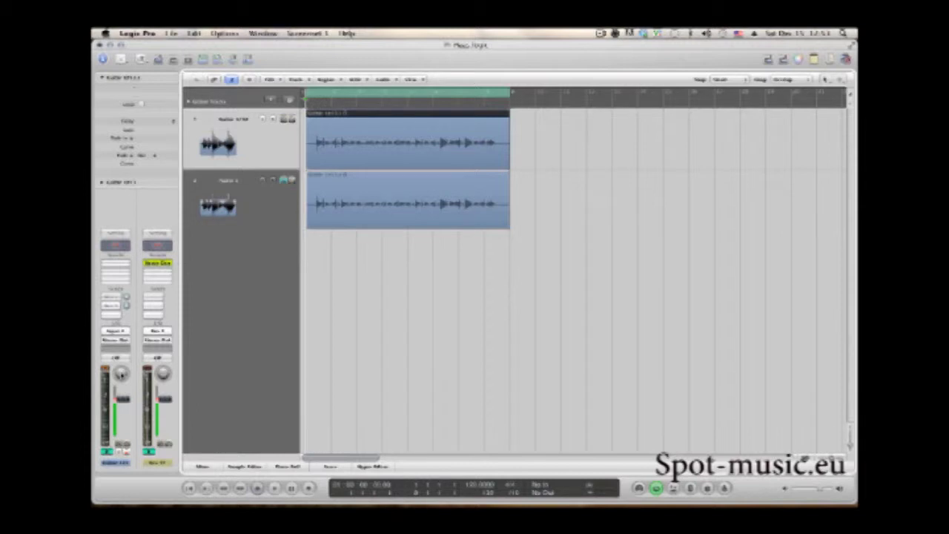
Step: Enable the first guitar track's second send and inspect the Space Designer reverb on its aux channel
click(114, 307)
click(158, 264)
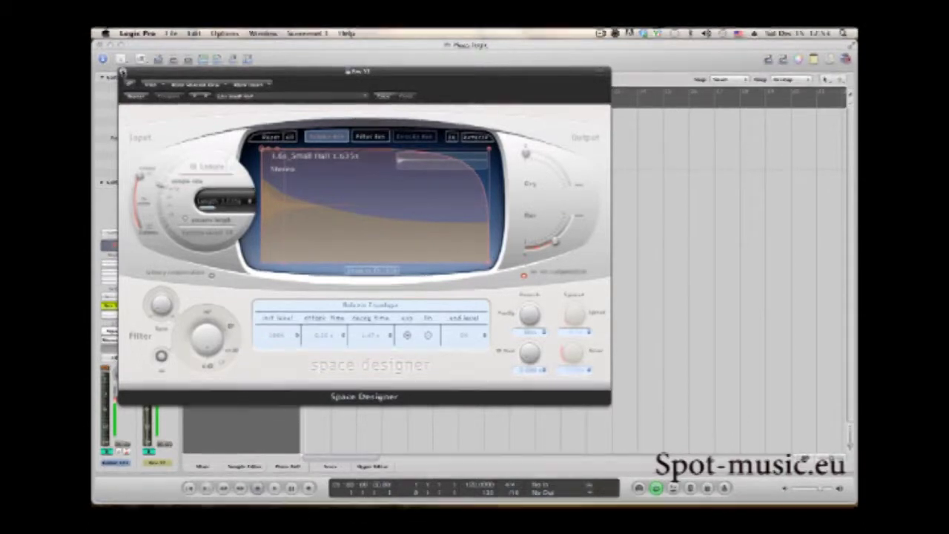
click(123, 72)
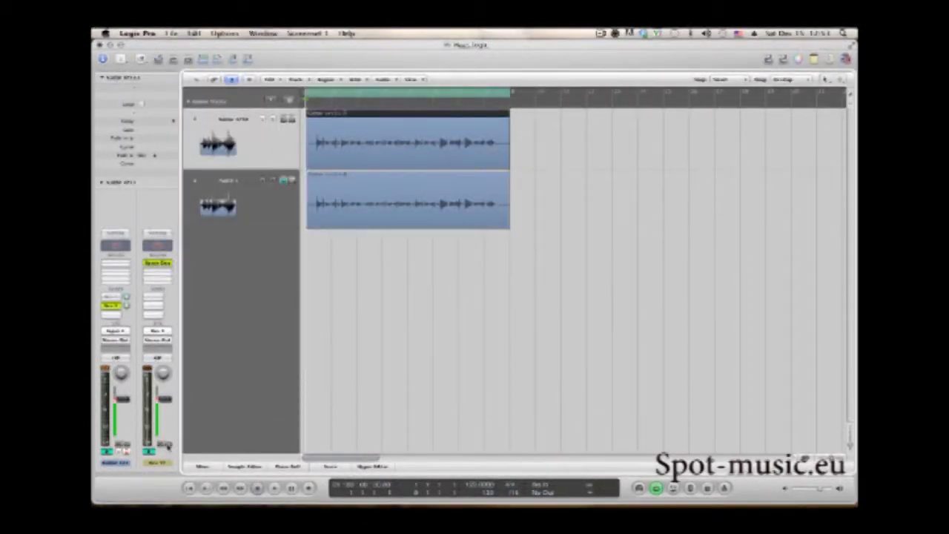
Step: Remove the aux channel's reverb and try inserting Space Designer in its Mono -> Stereo version
click(158, 263)
click(160, 263)
click(163, 264)
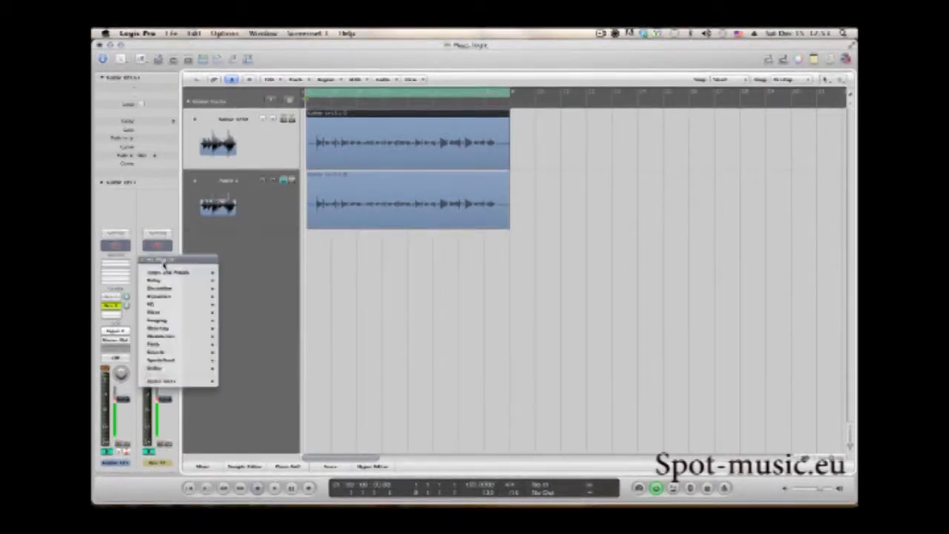
mouse_move(200, 353)
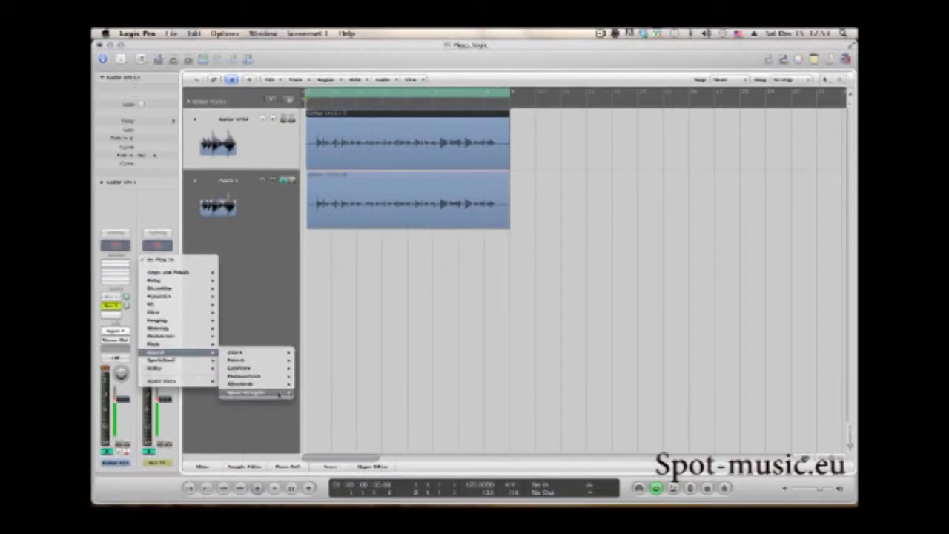
mouse_move(279, 395)
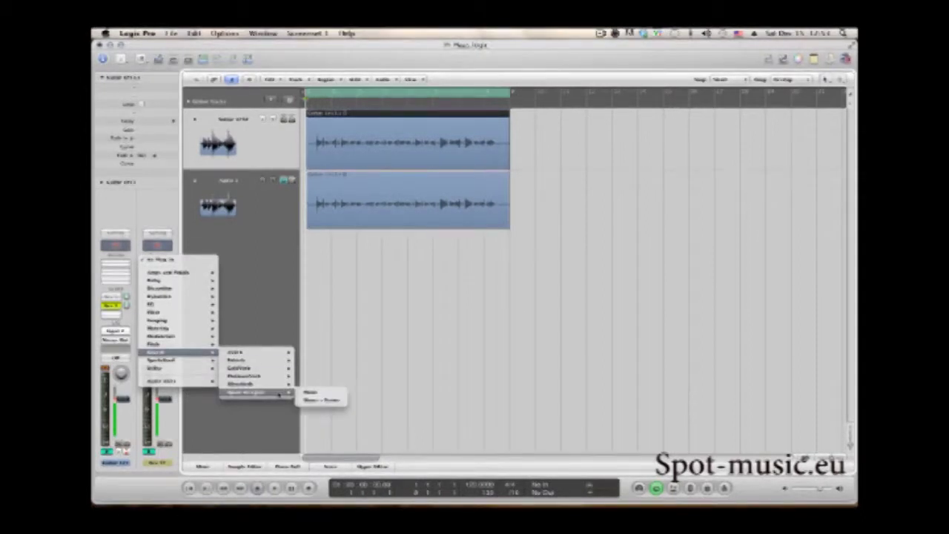
click(337, 401)
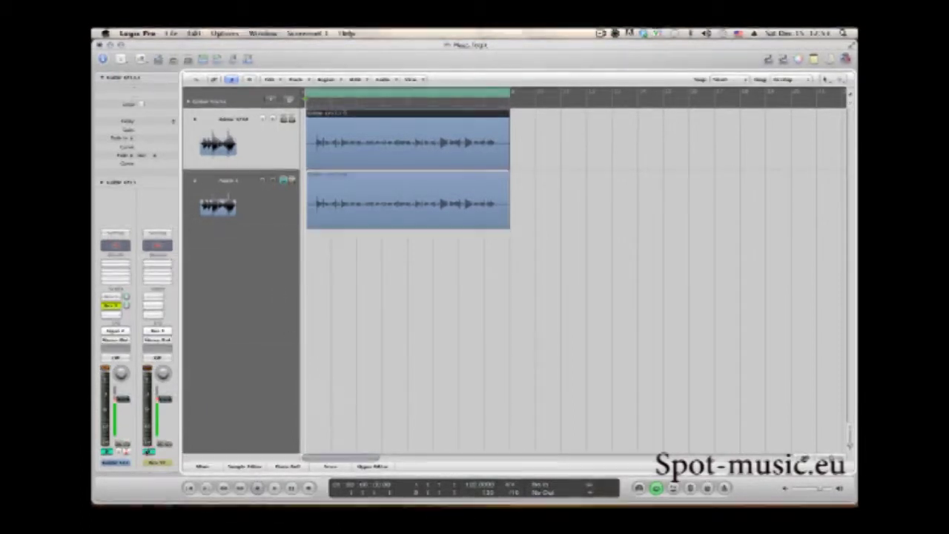
Step: Insert the stereo version of the Space Designer reverb in the aux channel's first insert slot
click(164, 264)
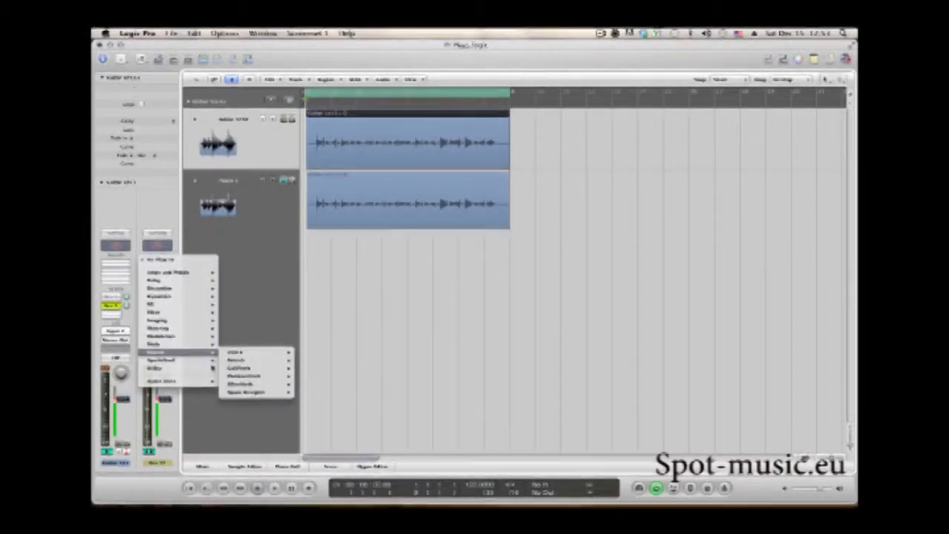
mouse_move(274, 392)
click(311, 393)
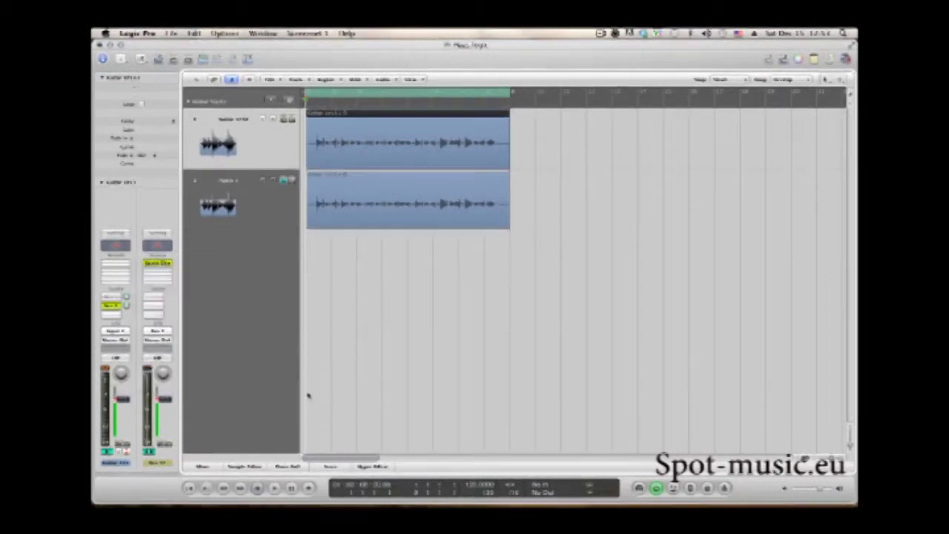
drag(550, 247, 572, 219)
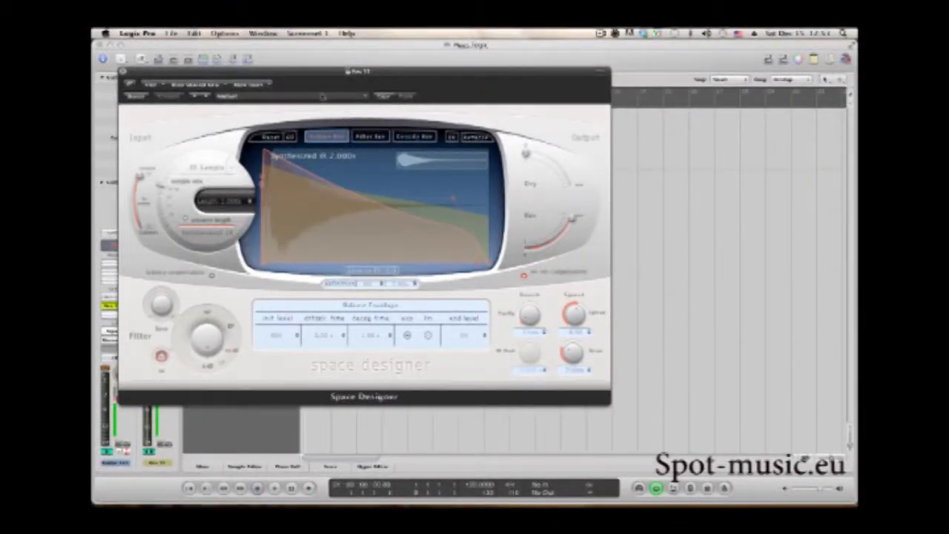
Step: Load the 2.0s Medium Hall preset from the Medium Spaces halls into Space Designer and close its window
click(323, 97)
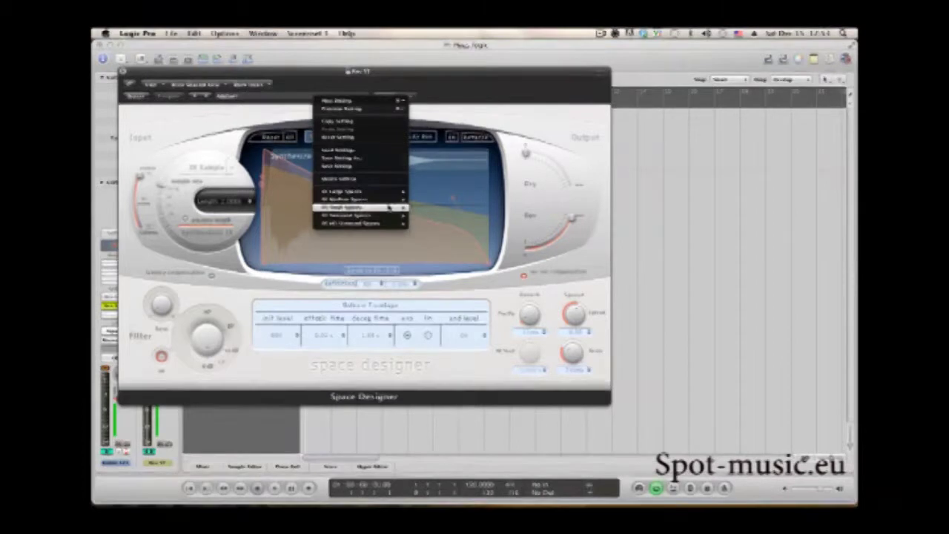
mouse_move(391, 201)
mouse_move(453, 208)
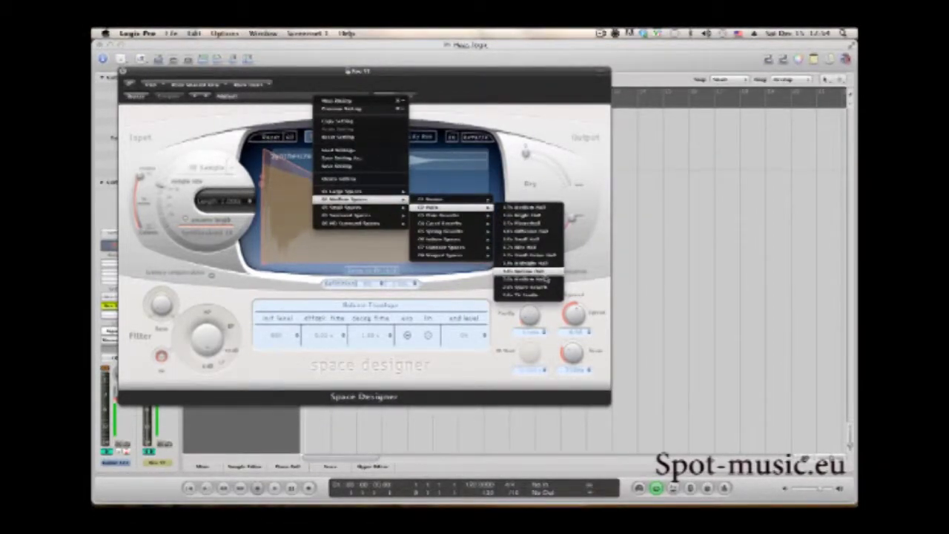
click(541, 278)
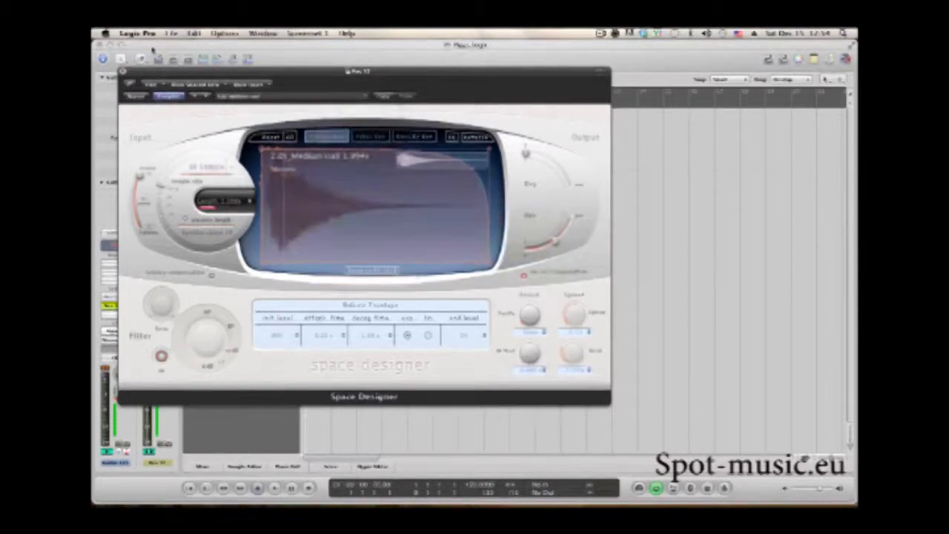
drag(552, 243, 583, 194)
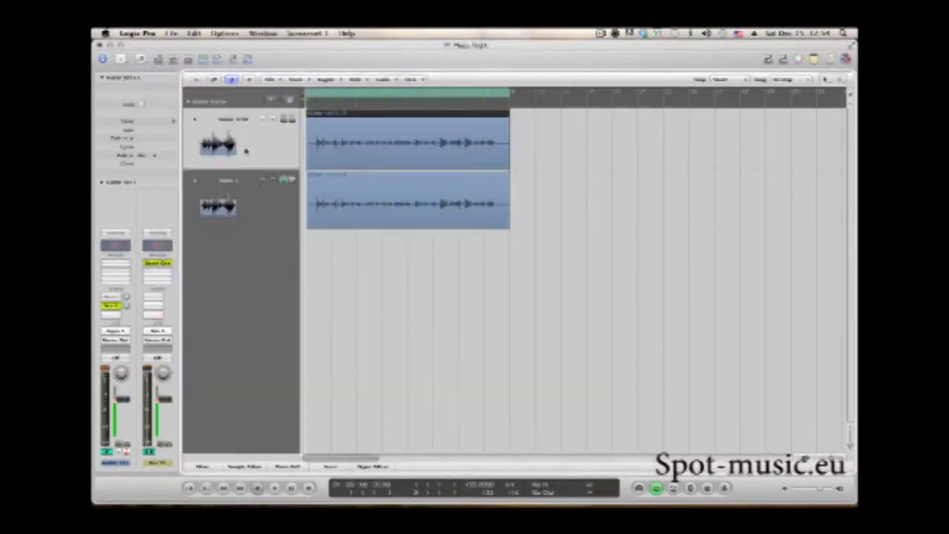
Step: Audition the guitar with the stereo Space Designer reverb and return the playhead to the project start
key(space)
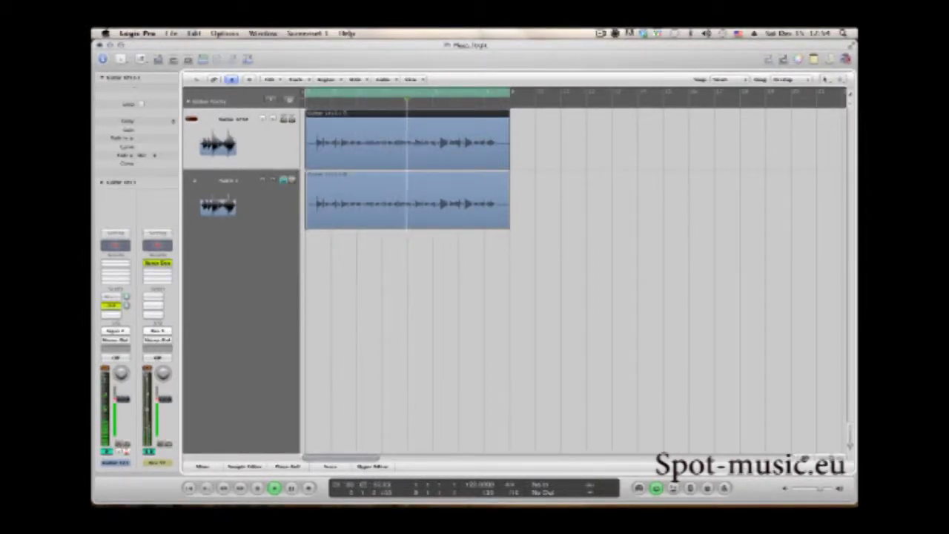
key(space)
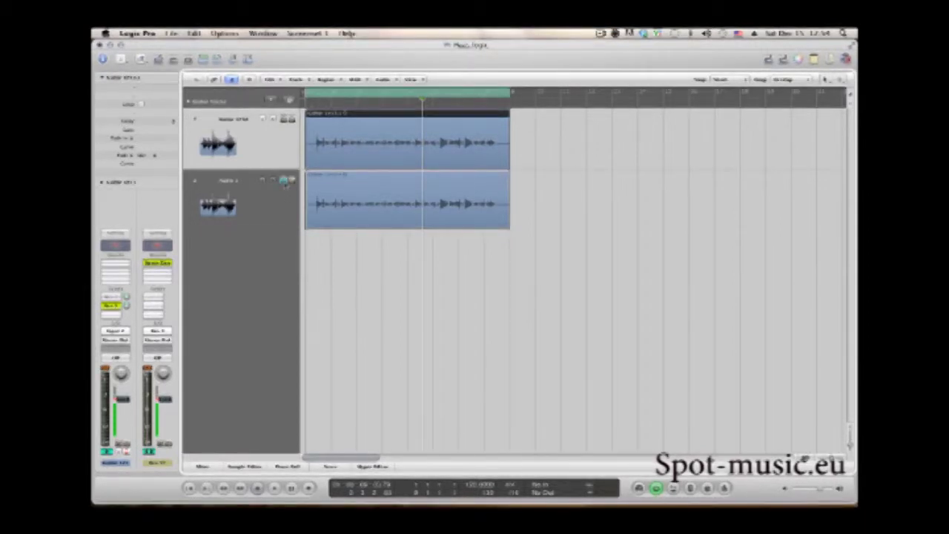
key(Return)
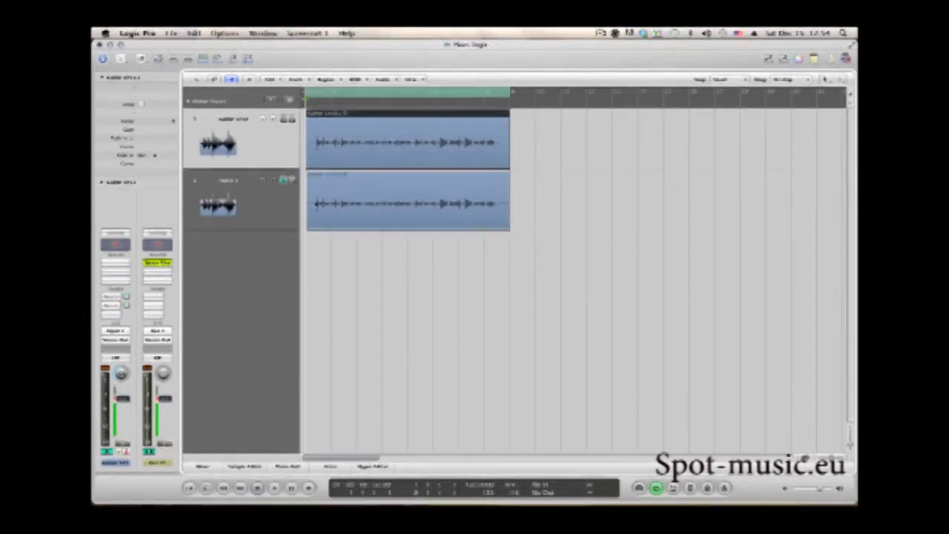
Step: Route the first guitar track's first send to Bus 1
key(space)
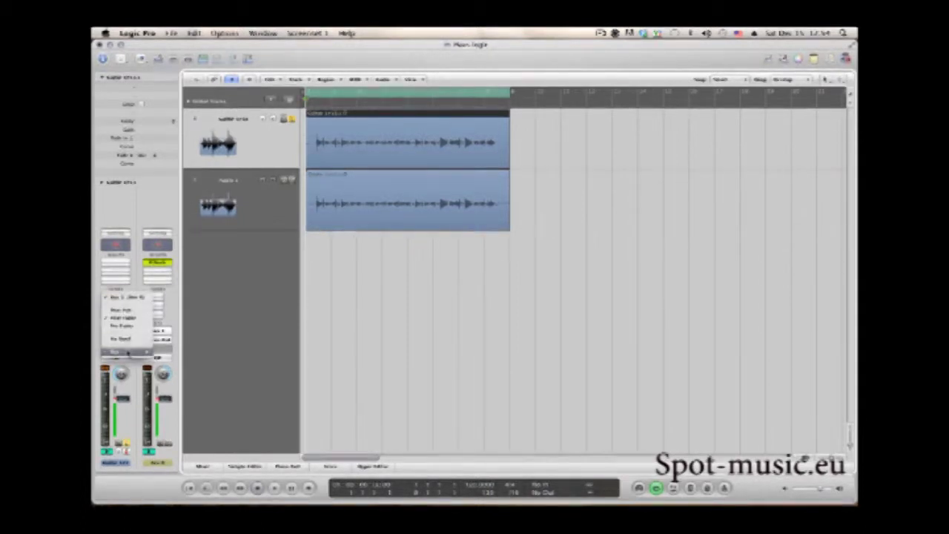
mouse_move(128, 353)
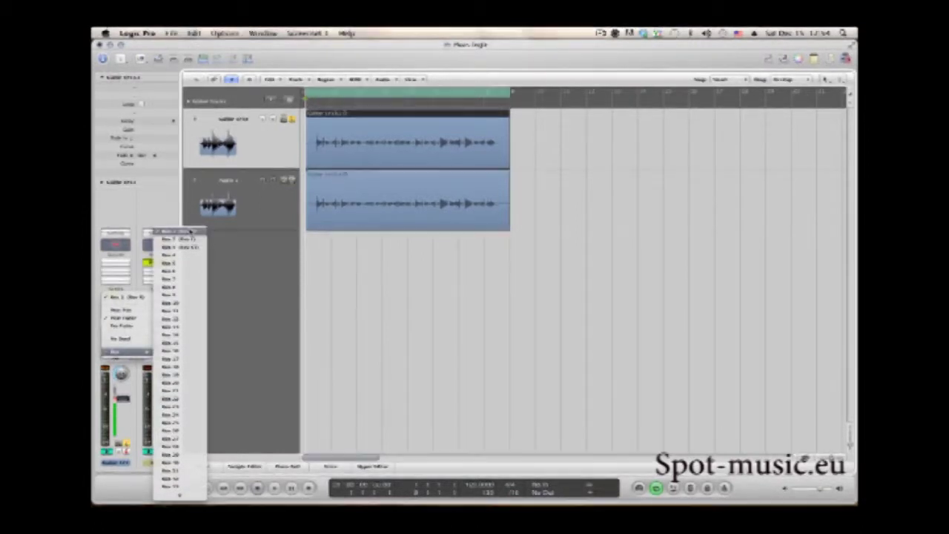
click(191, 232)
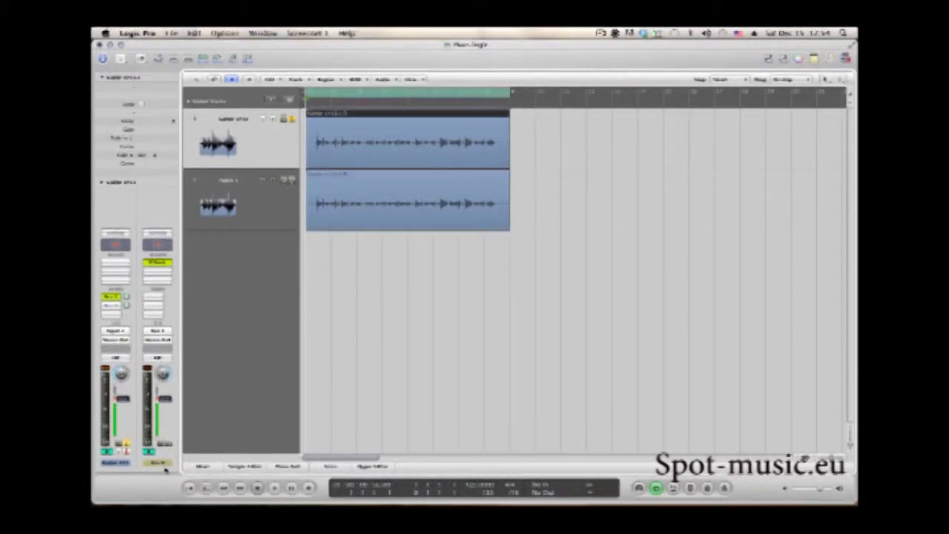
Step: Show the mixer and check the bus assignment of the first guitar track's first send against its aux channel
double_click(111, 461)
click(202, 466)
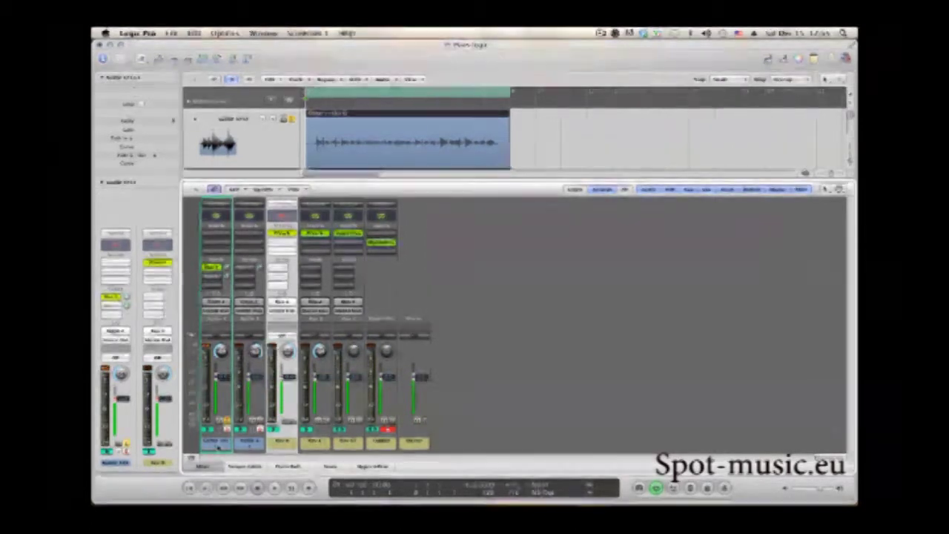
click(211, 275)
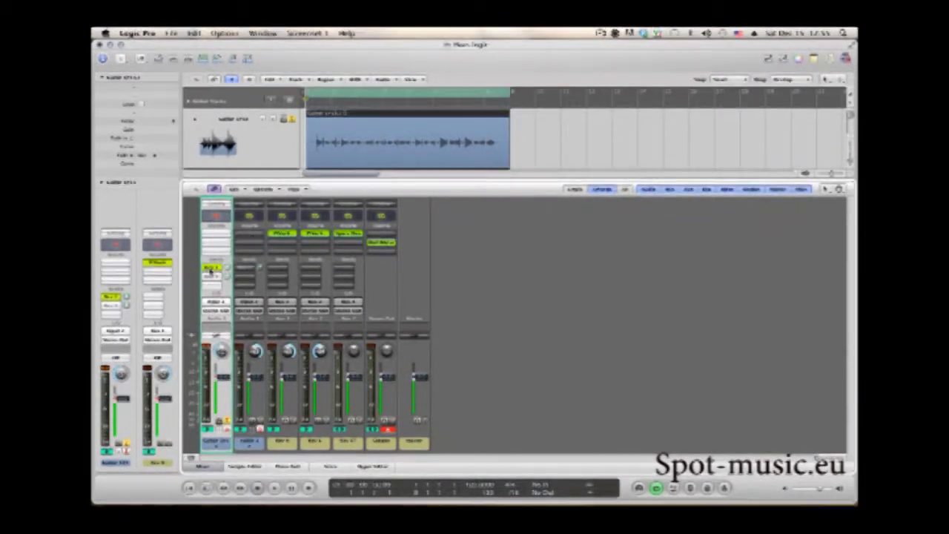
click(212, 272)
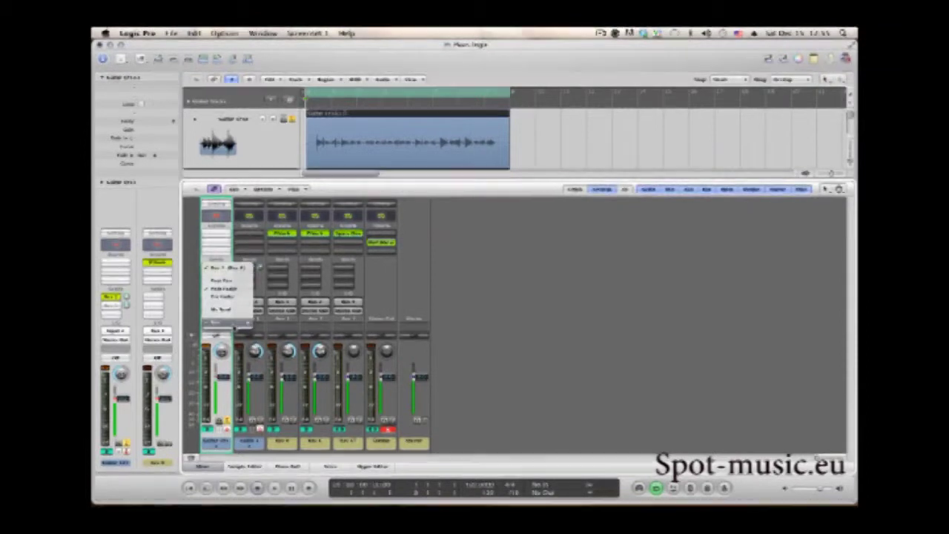
mouse_move(223, 323)
click(281, 247)
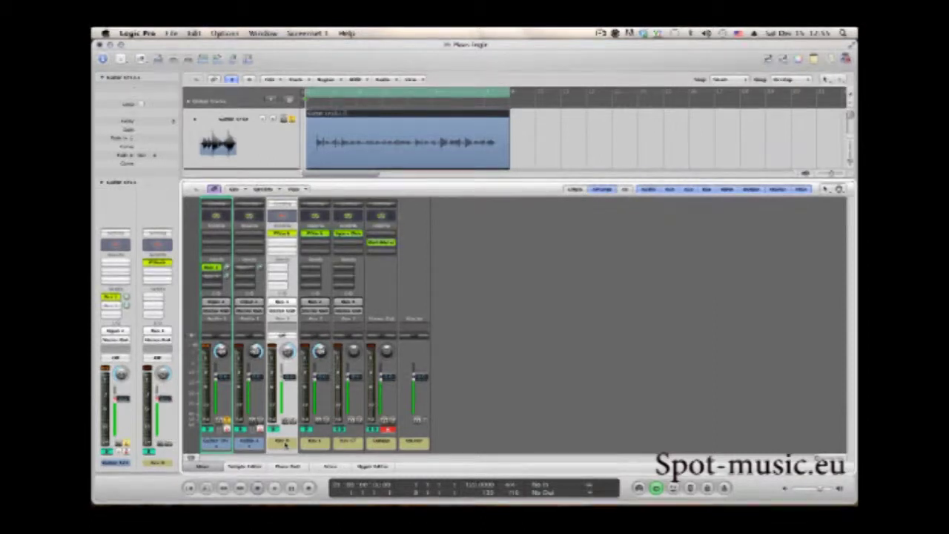
Step: Audition the soloed guitar, select the second audio track's channel strip and hide the mixer
key(space)
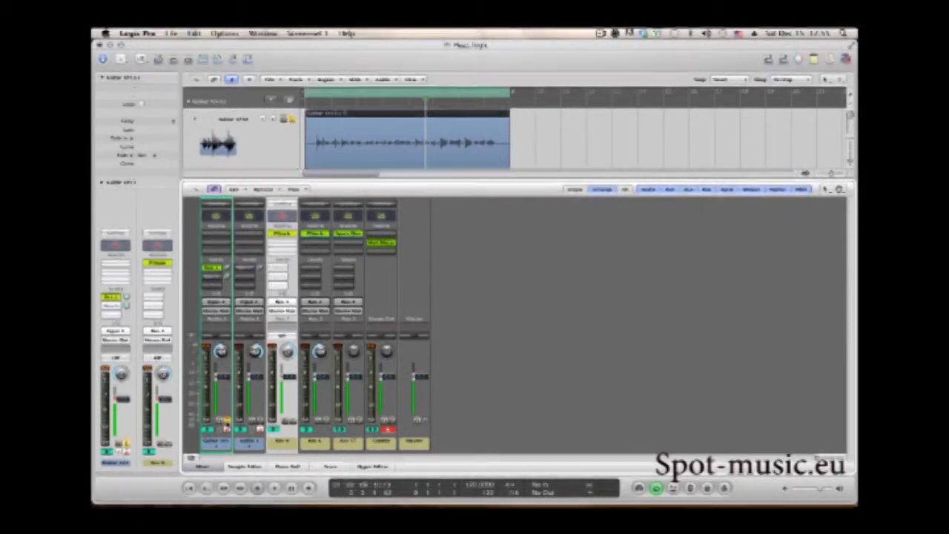
click(249, 442)
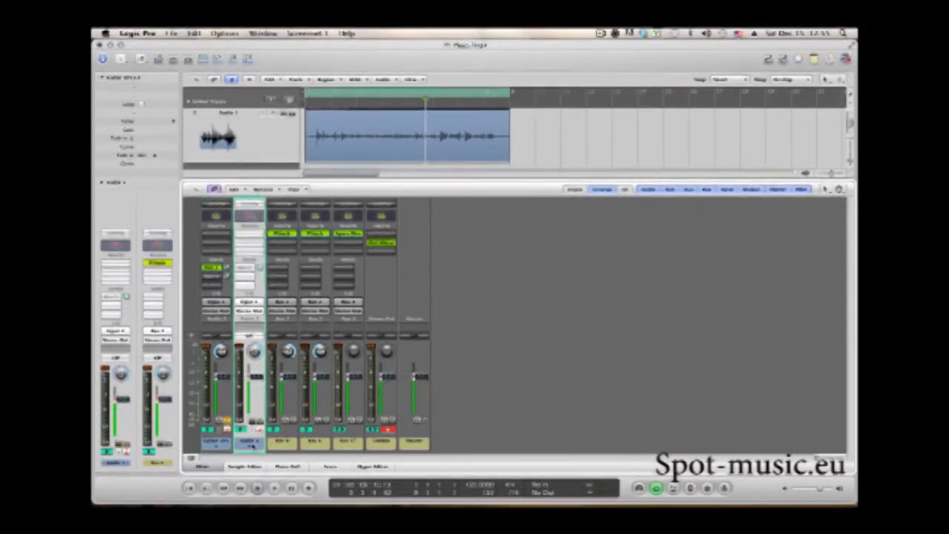
click(204, 467)
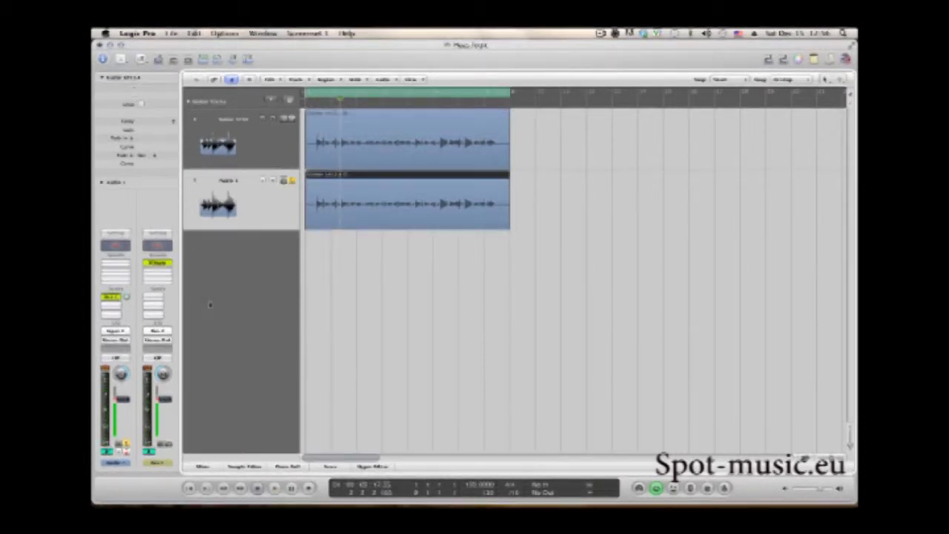
Step: Compare the PlatinumVerb settings on the two tracks' aux channels side by side and close both plug-in windows
click(157, 264)
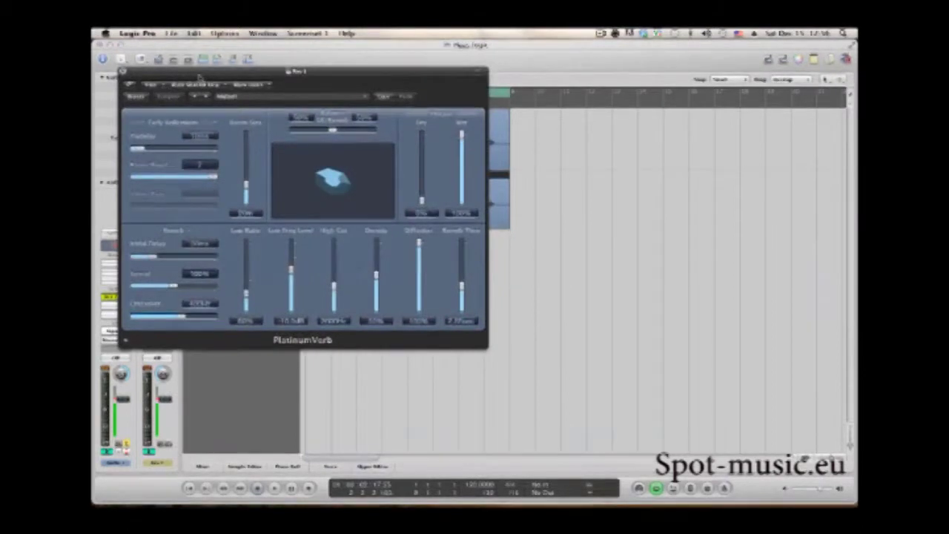
drag(198, 77, 502, 111)
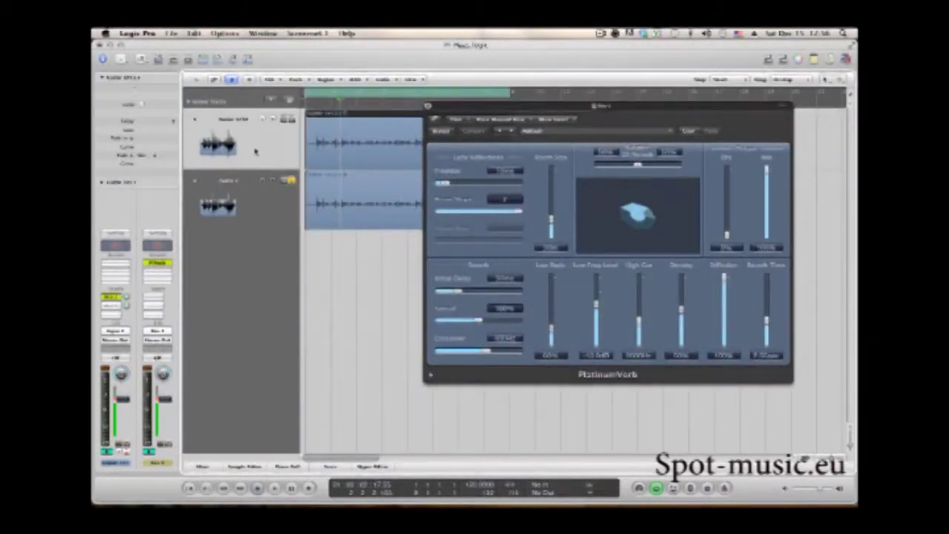
click(159, 264)
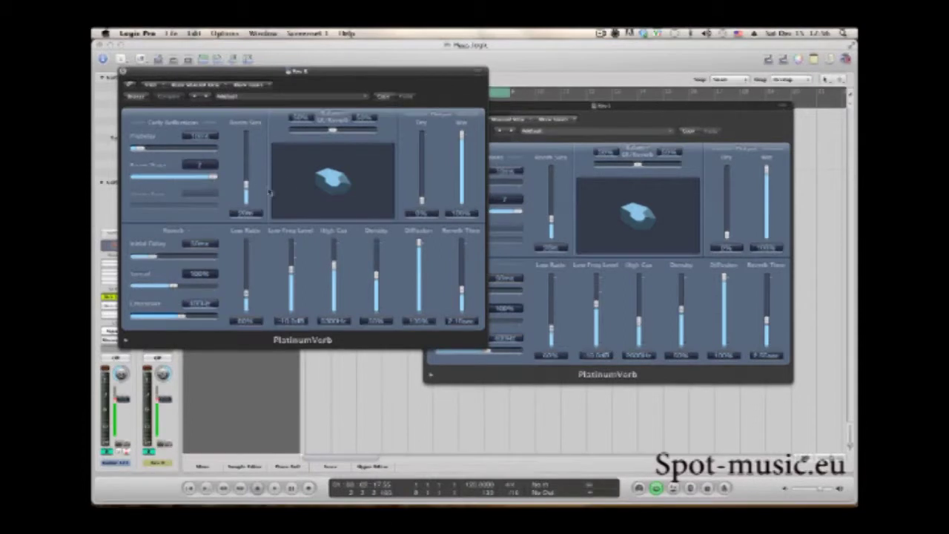
drag(355, 72, 303, 109)
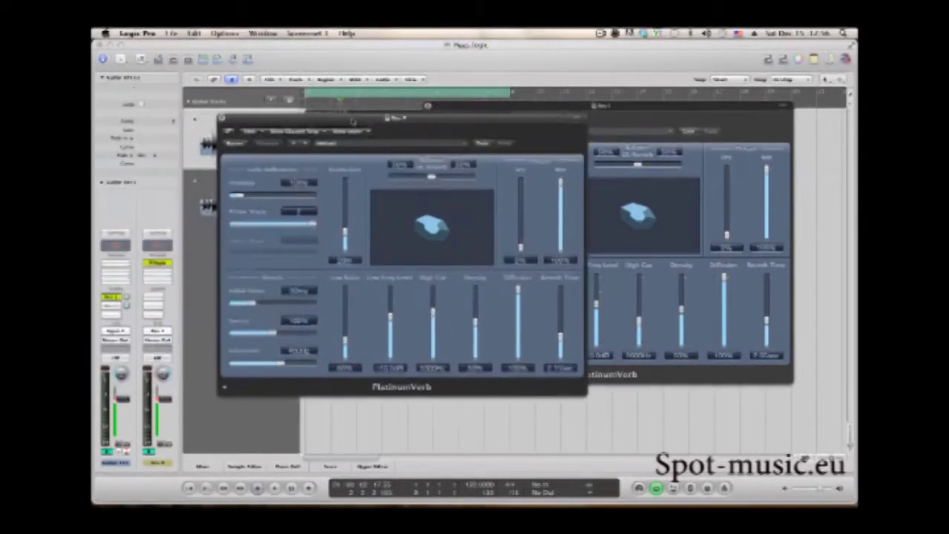
click(221, 119)
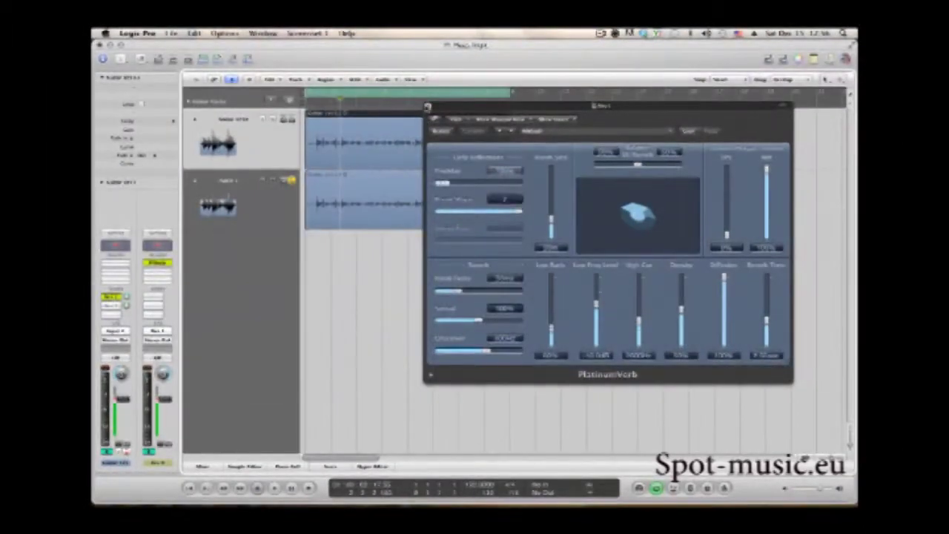
click(428, 107)
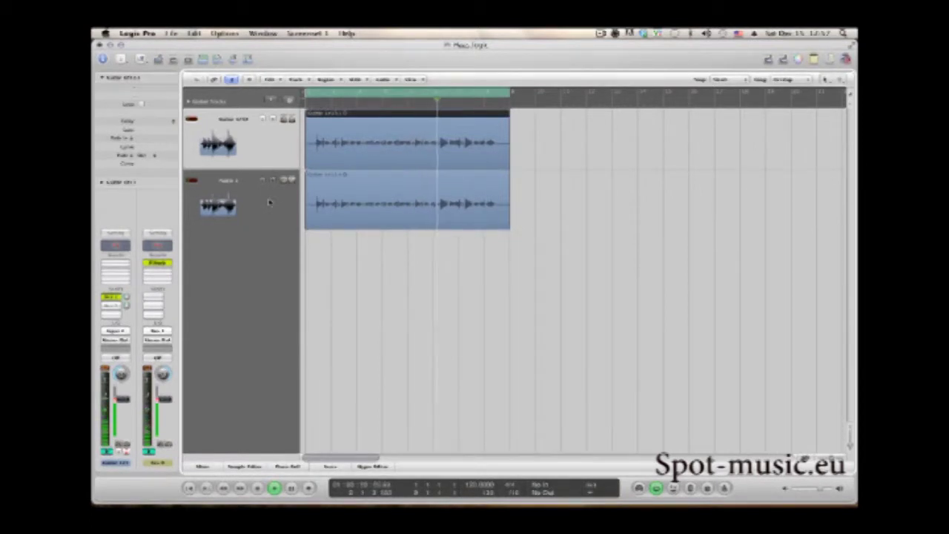
Step: Play both guitar tracks together from the project start to hear their reverbs, and rewind to the beginning
key(space)
key(Return)
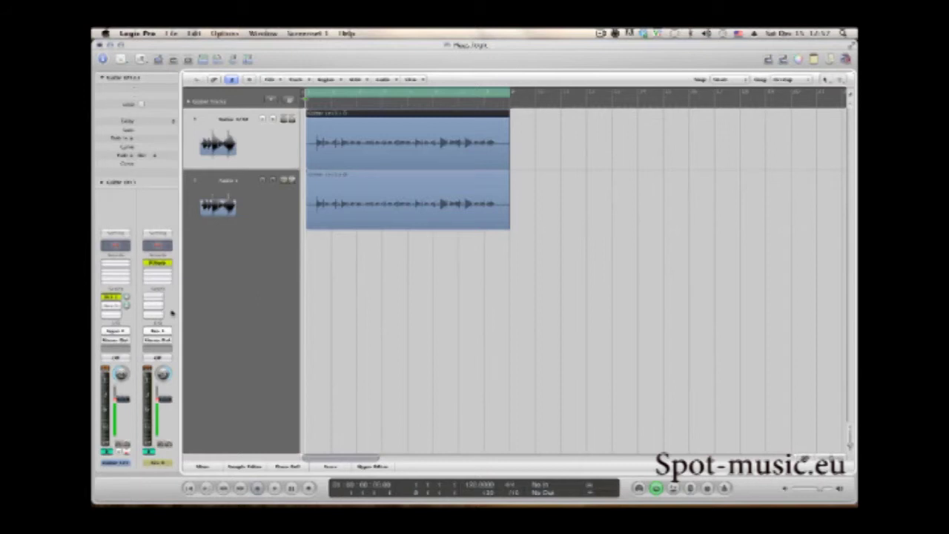
key(space)
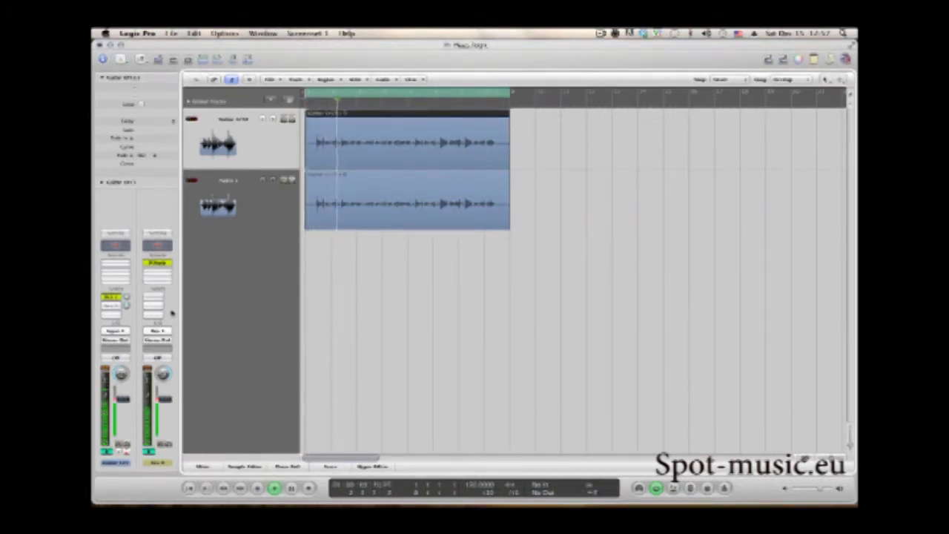
key(space)
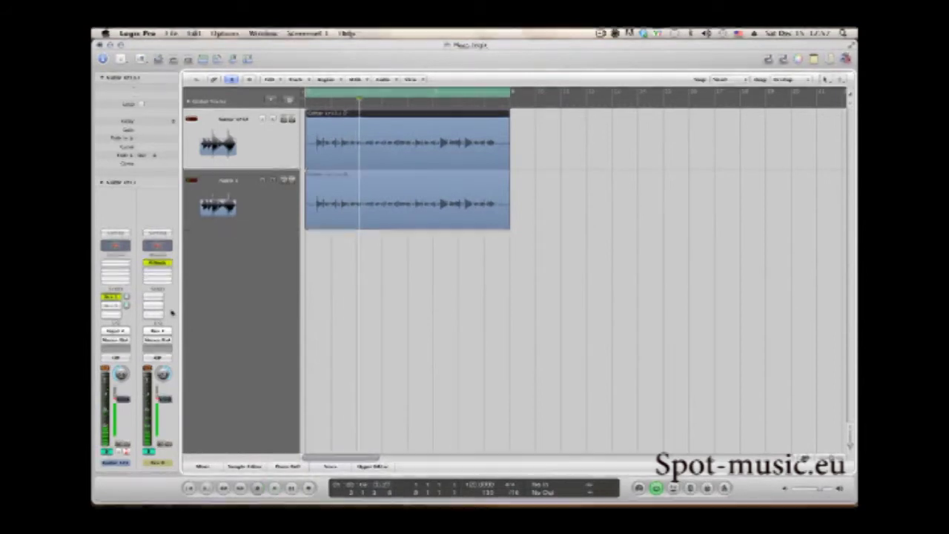
key(Return)
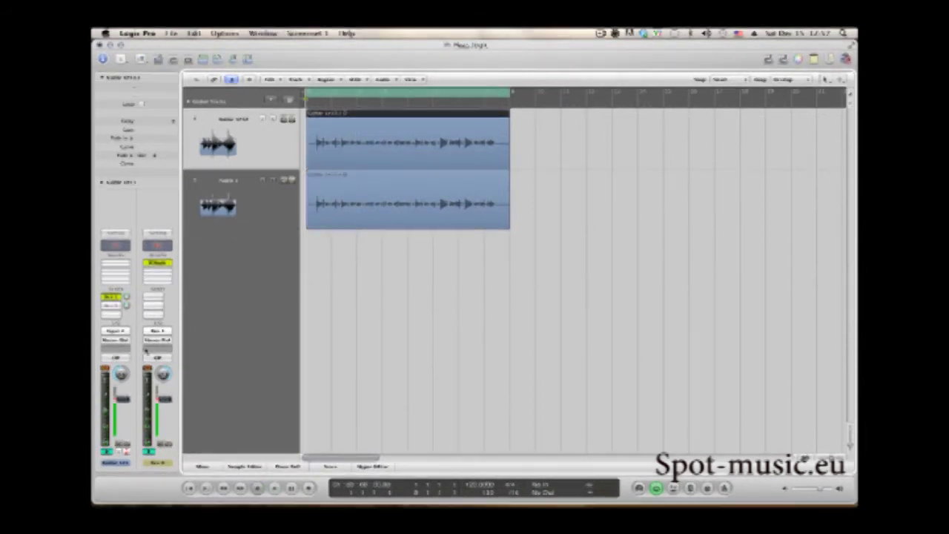